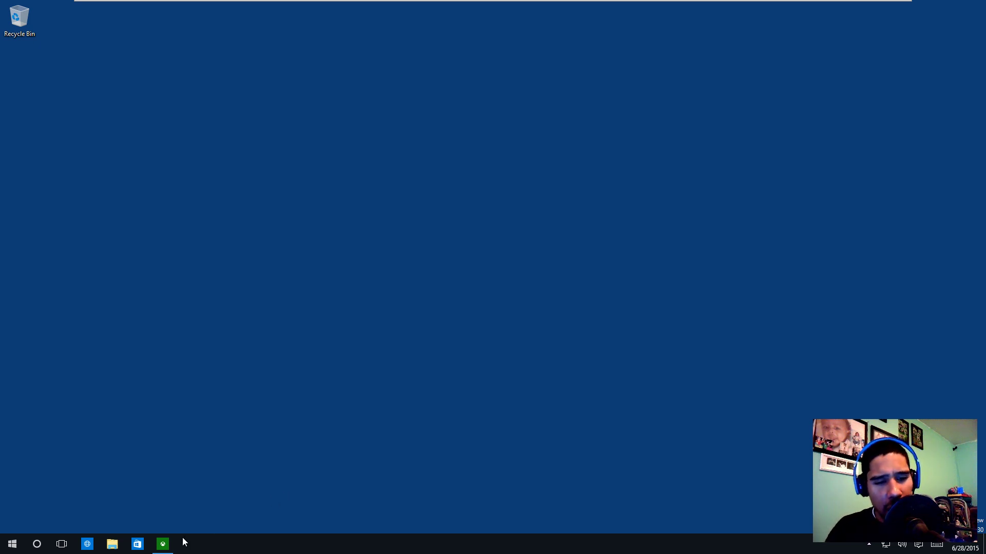
# Step: Switch to the Xbox app and review its Game DVR settings, from the keyboard shortcuts through video encoding
pyautogui.click(163, 544)
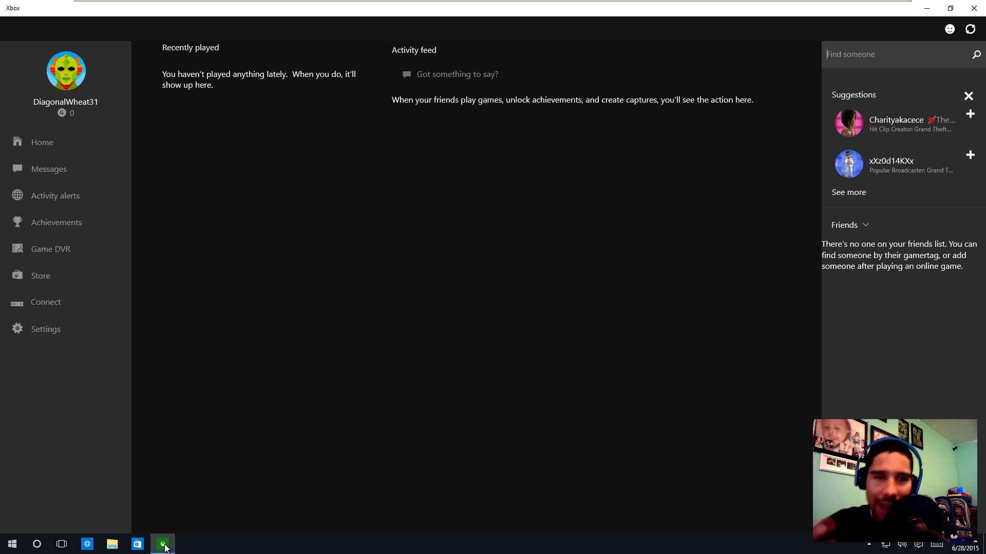
pyautogui.click(56, 255)
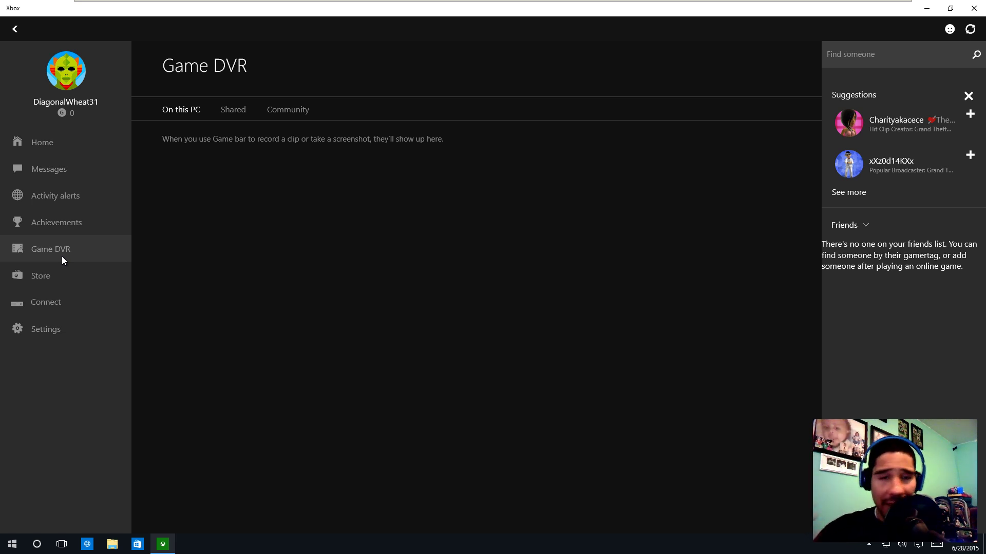
pyautogui.click(53, 328)
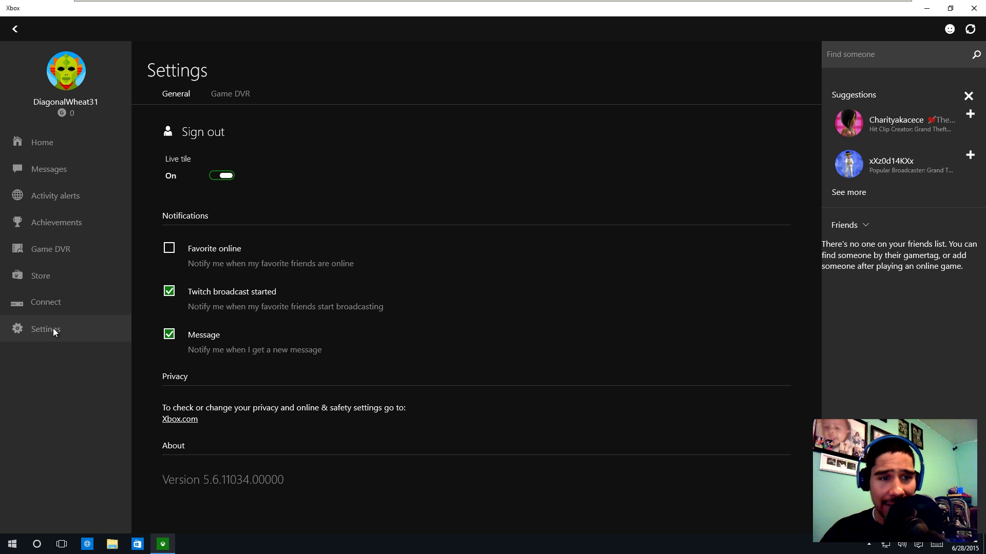
pyautogui.click(233, 96)
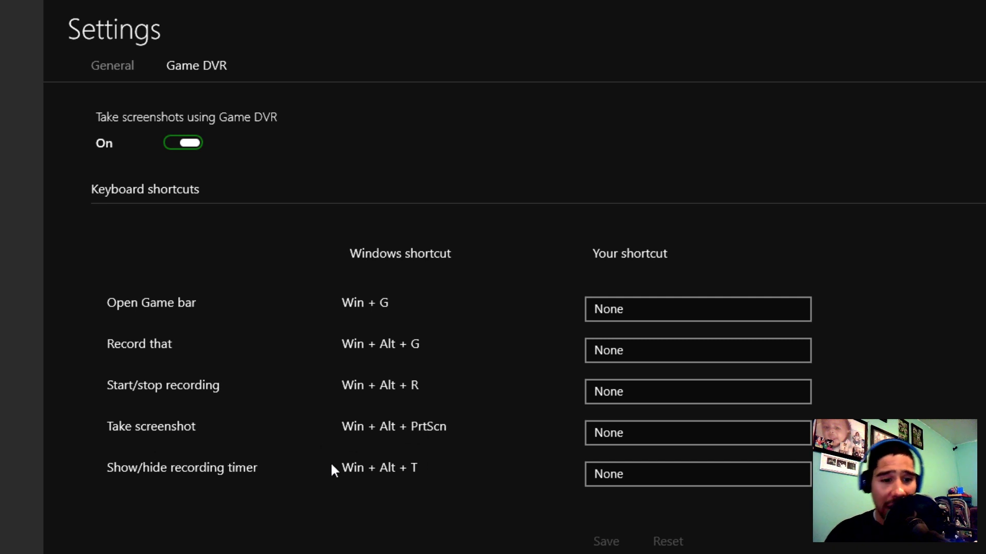
pyautogui.scroll(-3, 292, 478)
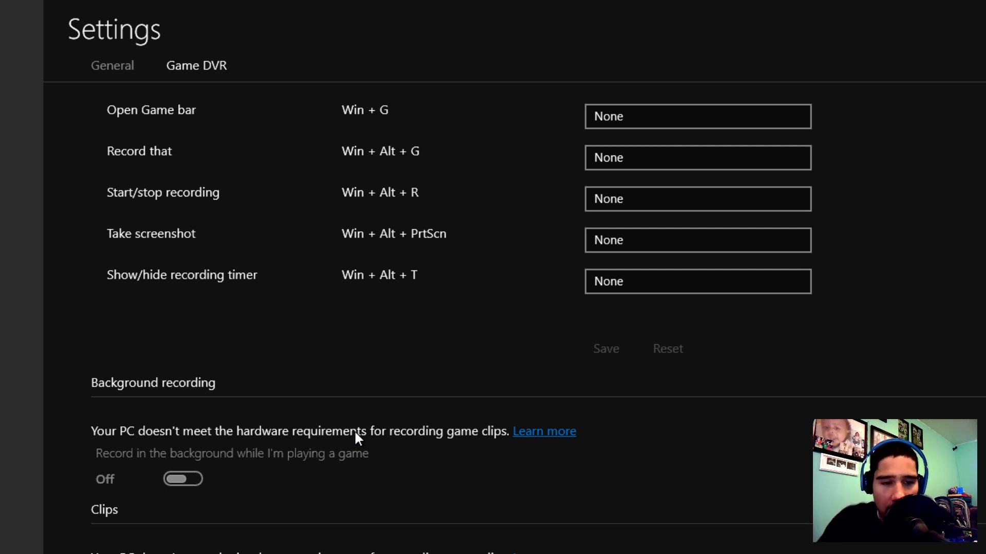
pyautogui.scroll(-3, 321, 539)
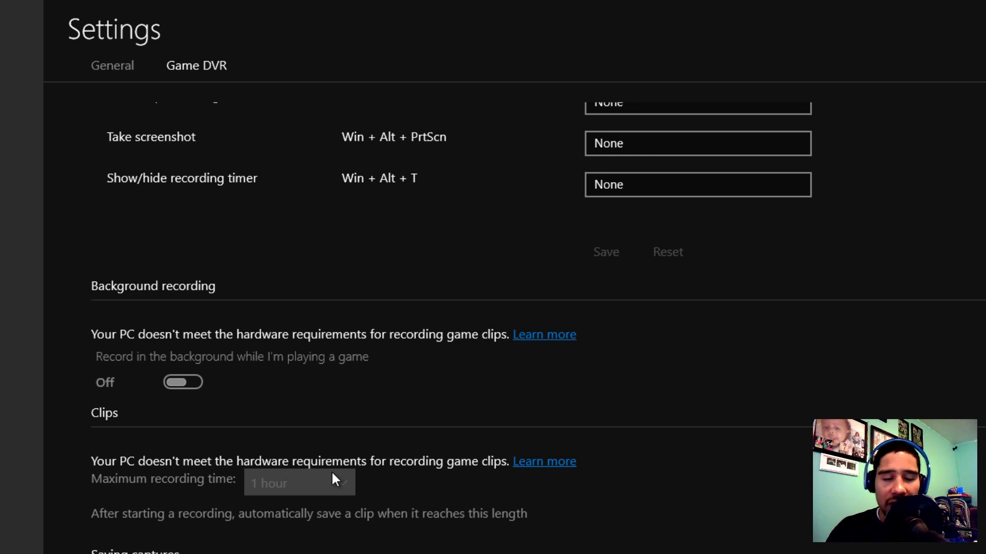
pyautogui.scroll(-3, 334, 470)
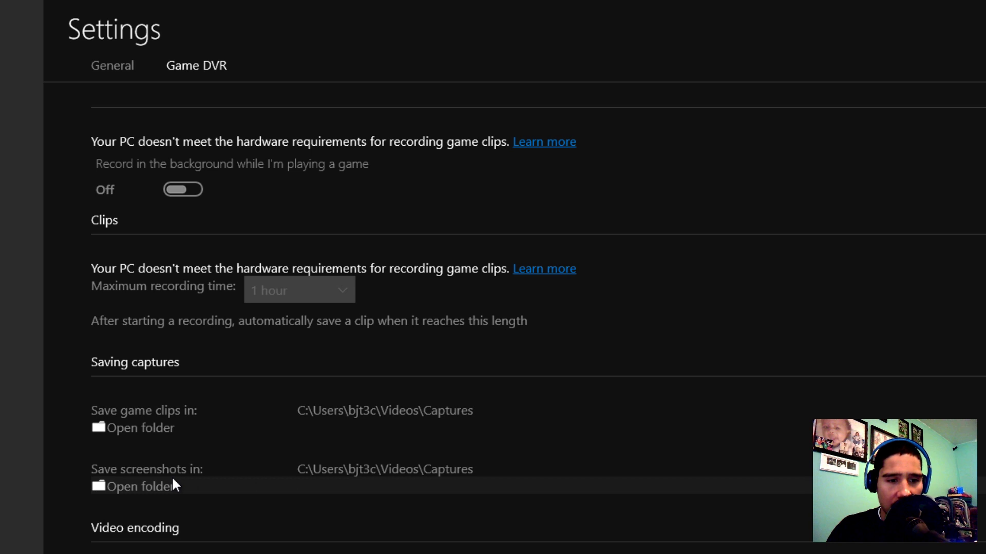
pyautogui.scroll(-2, 205, 467)
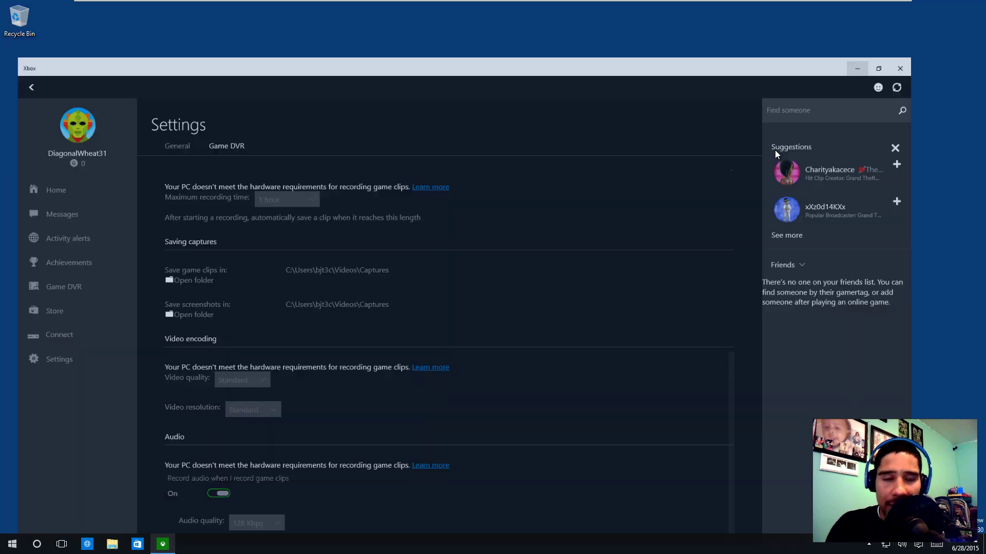
# Step: Launch Despicable Me: Minion Rush and try to record a clip with the Game bar
pyautogui.press('super+d')
pyautogui.click(12, 544)
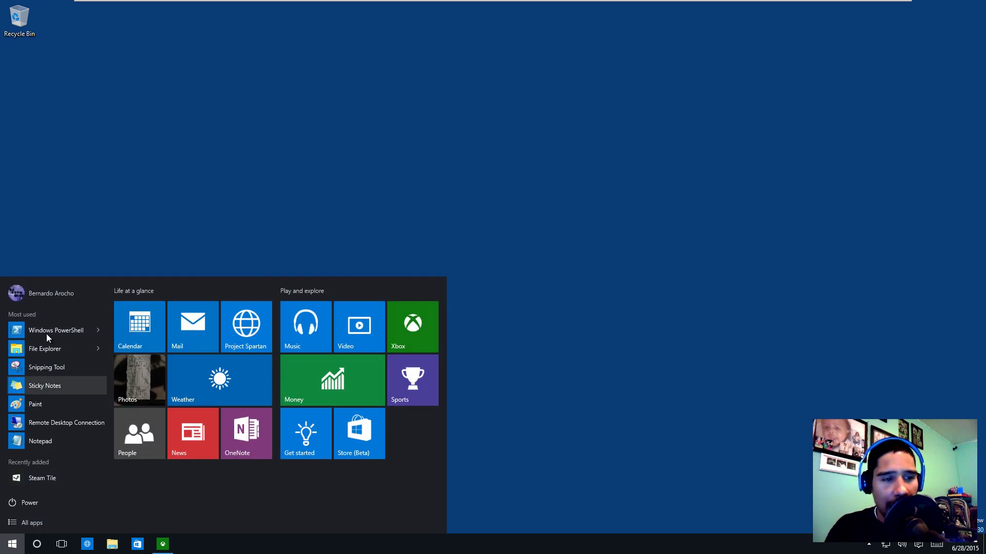
pyautogui.click(40, 522)
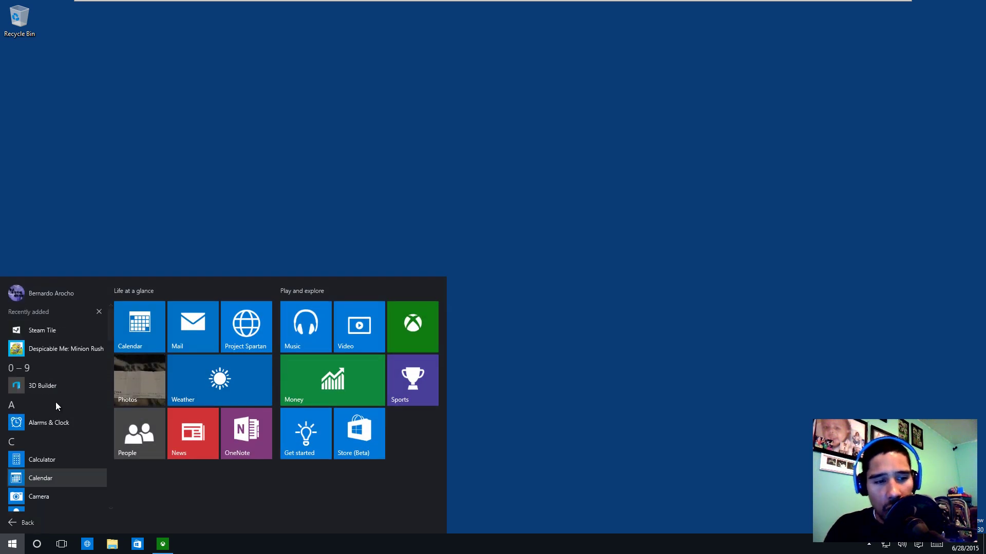
pyautogui.click(57, 352)
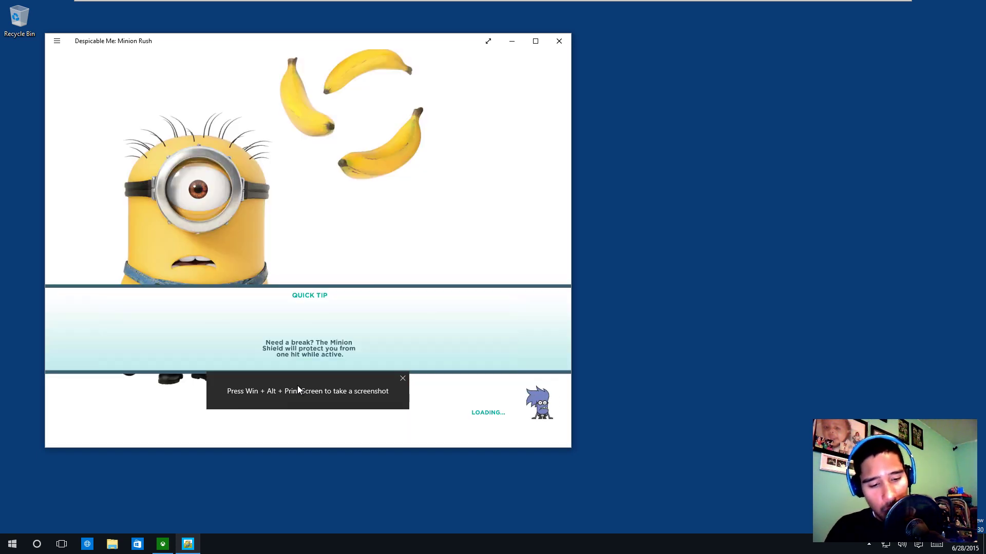
pyautogui.click(403, 378)
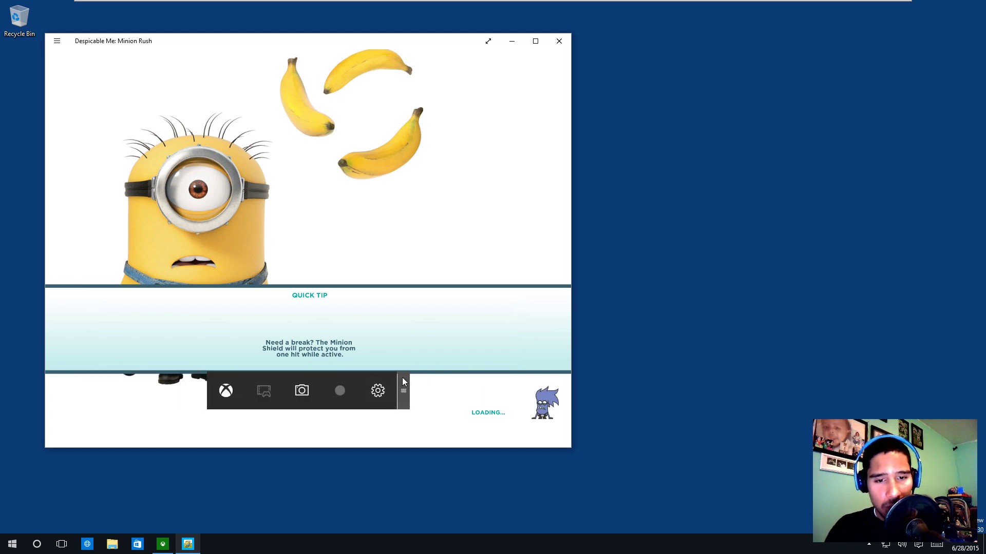
pyautogui.click(341, 391)
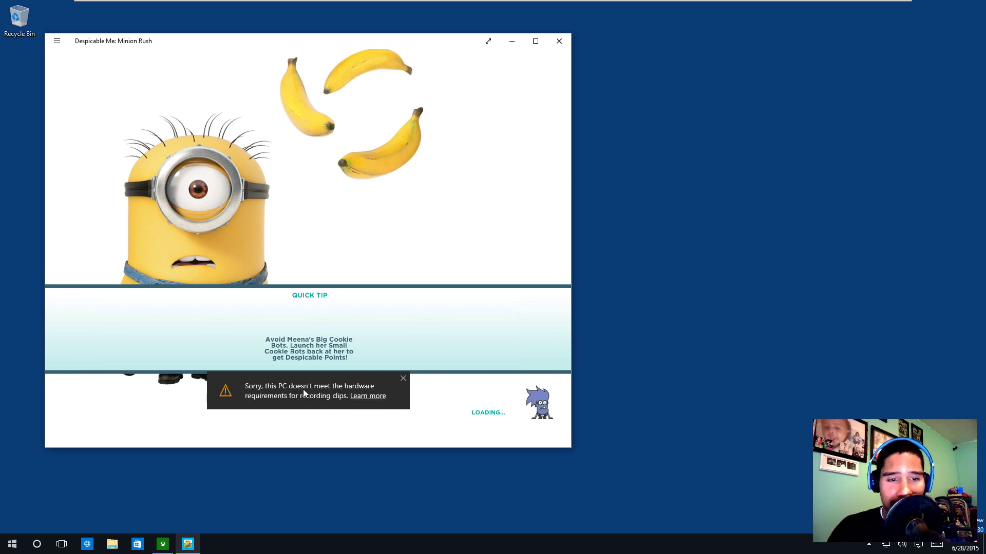
# Step: Look up the hardware requirements for recording clips, closing the game, and highlight the supported AMD video cards
pyautogui.click(367, 397)
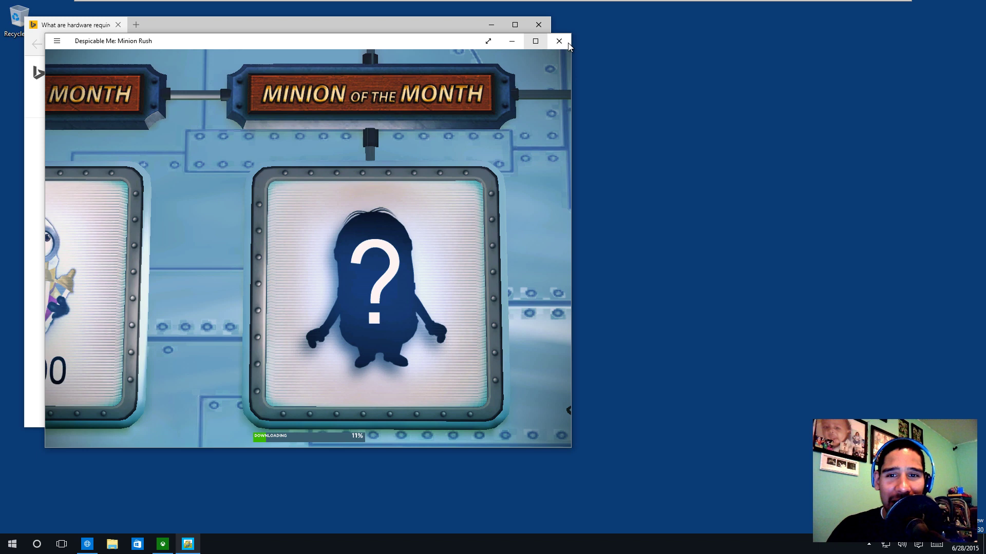
pyautogui.click(559, 41)
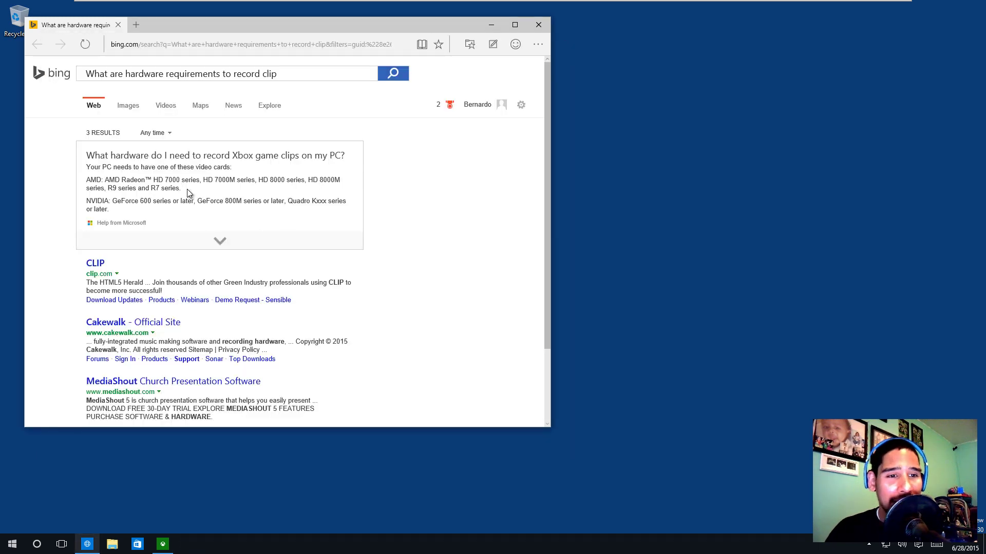
pyautogui.moveTo(186, 189); pyautogui.dragTo(78, 180)
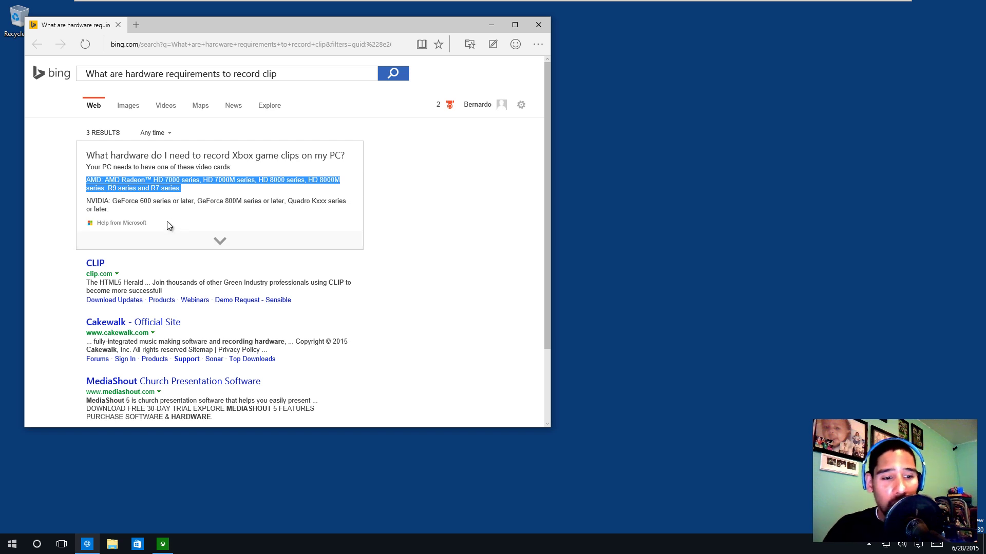
# Step: Relaunch Despicable Me: Minion Rush and check the Game bar's settings, leaving the options as they are
pyautogui.click(13, 544)
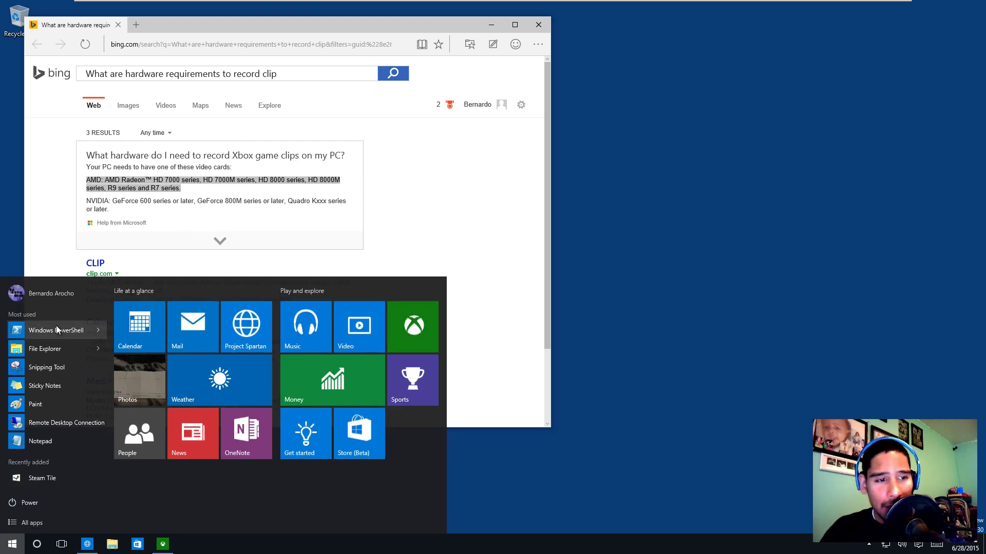
pyautogui.click(50, 516)
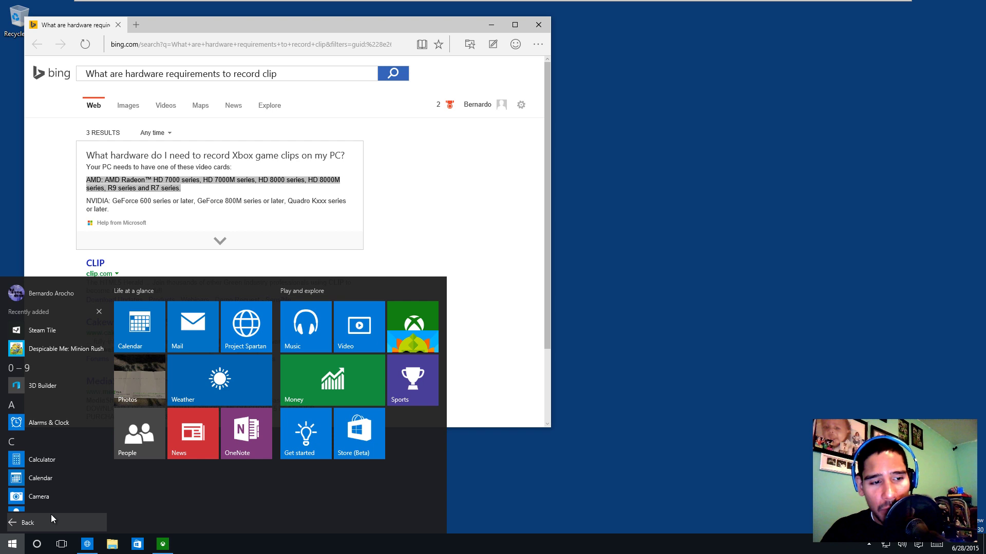
pyautogui.click(59, 350)
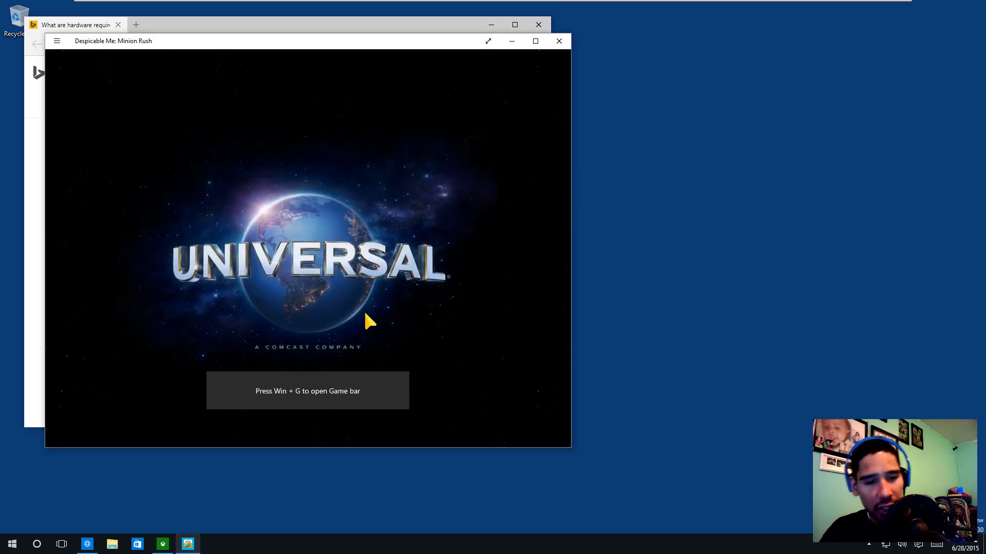
pyautogui.click(402, 377)
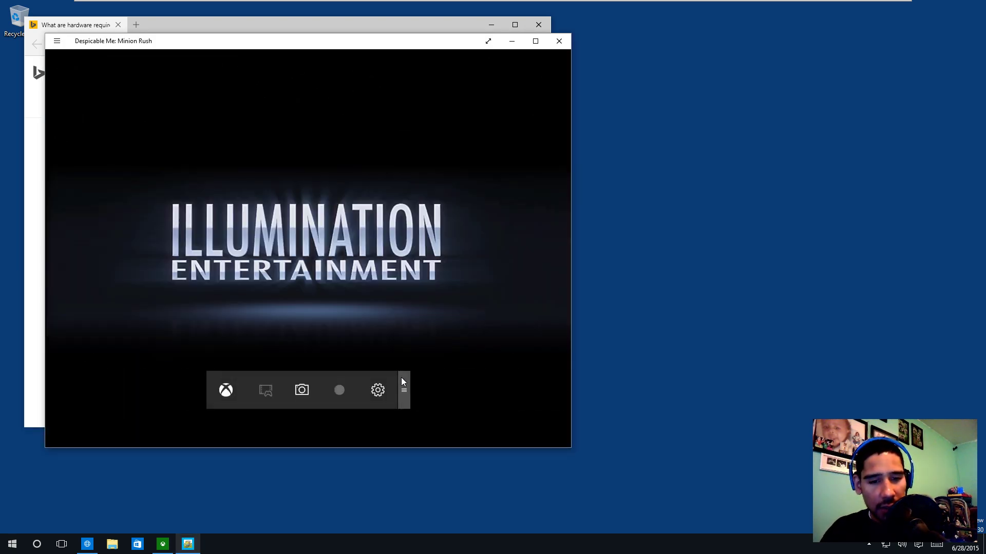
pyautogui.click(378, 390)
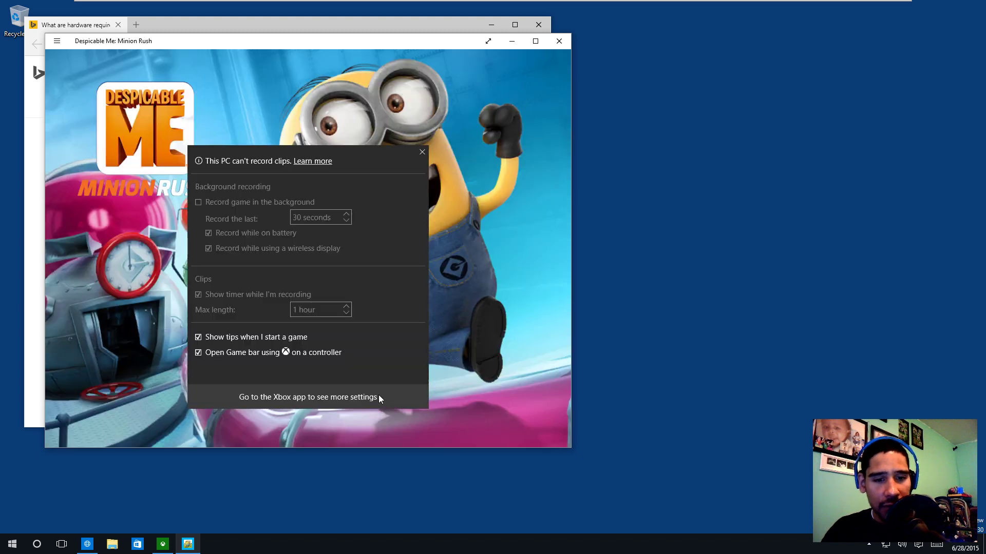
pyautogui.click(422, 152)
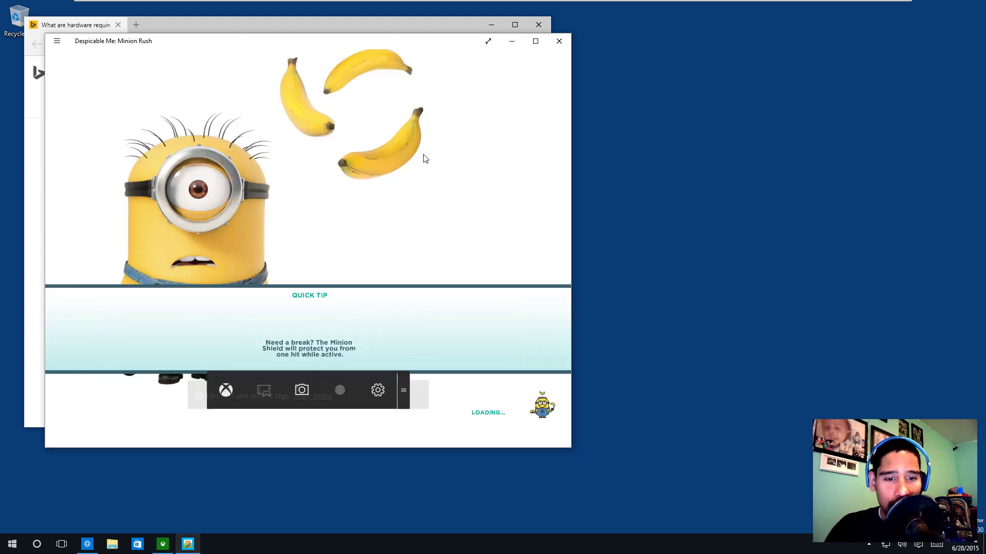
# Step: Take a screenshot of the game with the Game bar and open the Xbox app from it
pyautogui.click(302, 391)
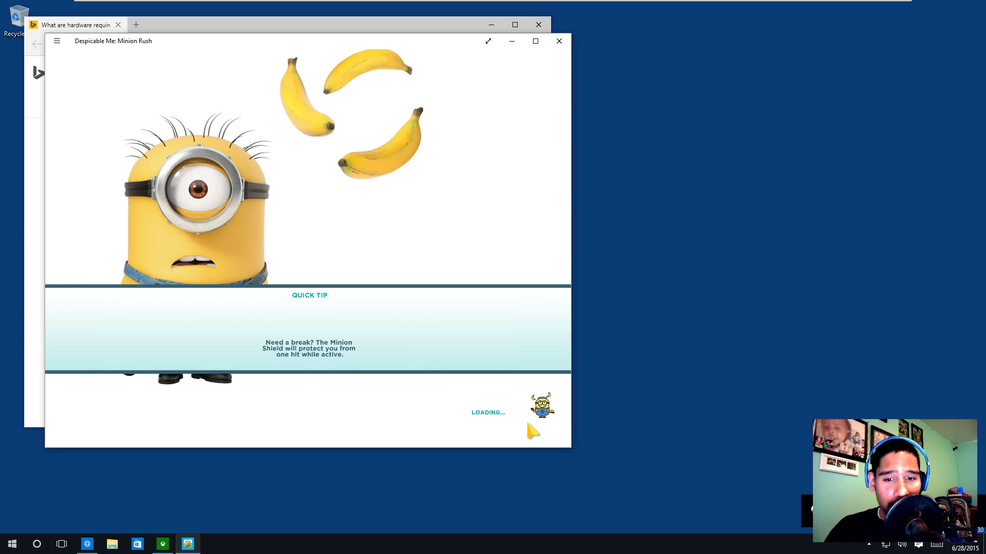
pyautogui.press('super+g')
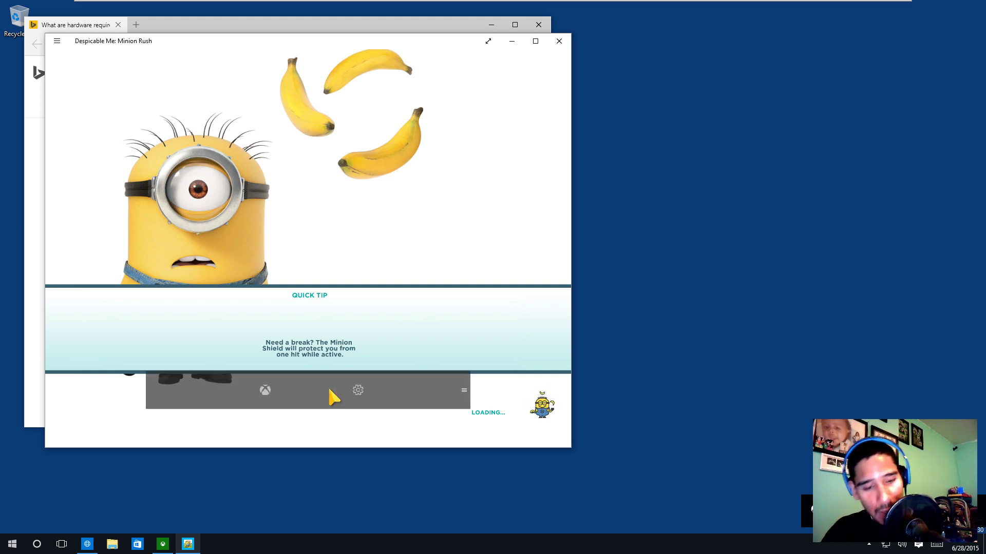
pyautogui.click(226, 390)
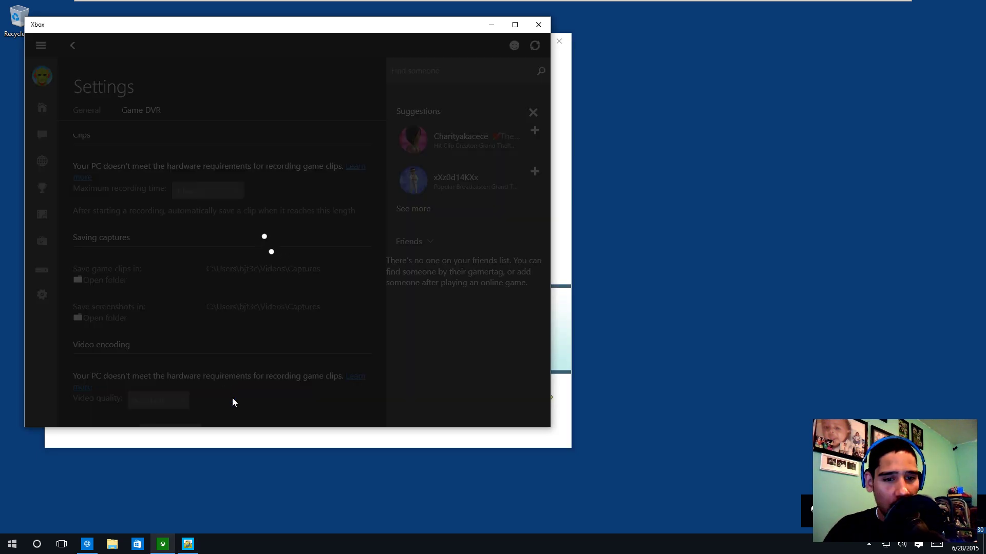
# Step: Close the Minion Rush game and move the Xbox window aside to uncover the browser's search results
pyautogui.click(565, 46)
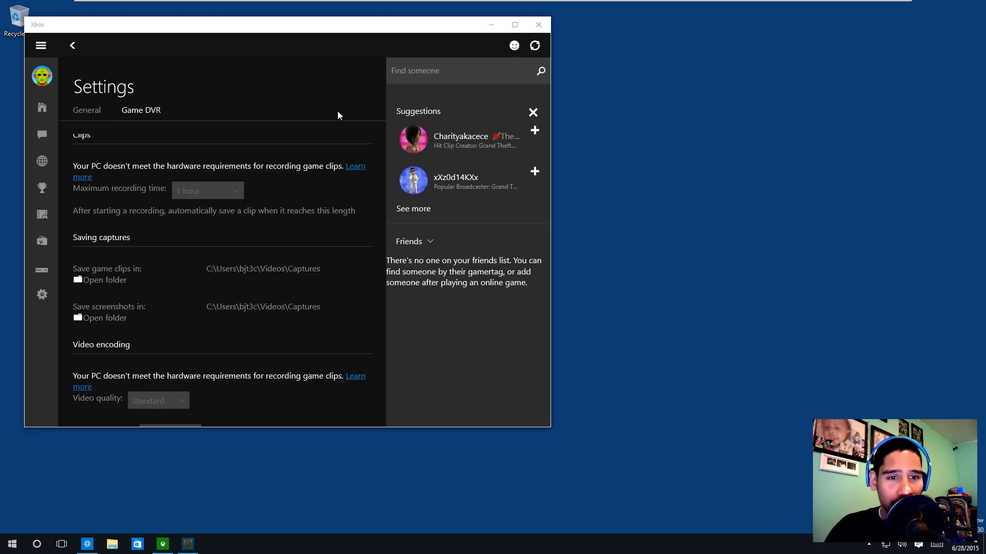
pyautogui.moveTo(360, 29); pyautogui.dragTo(626, 102)
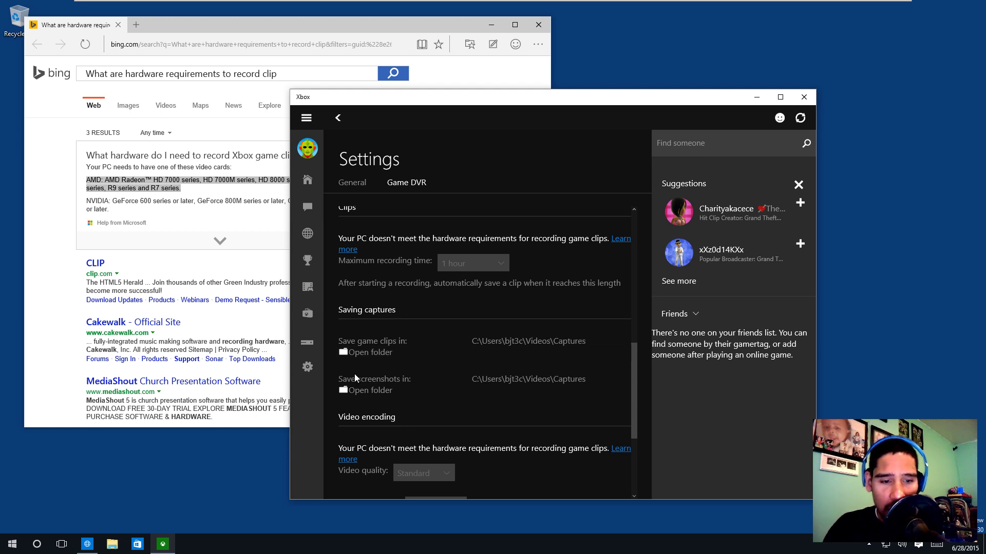
pyautogui.click(54, 492)
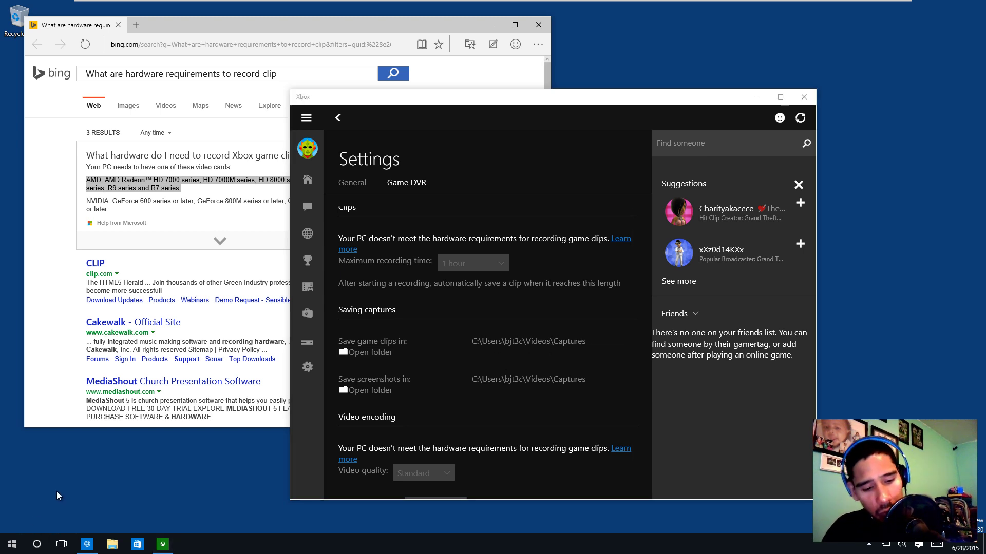
# Step: Open the c:\users folder in File Explorer through the Run command
pyautogui.press('super+r')
pyautogui.write('c:')
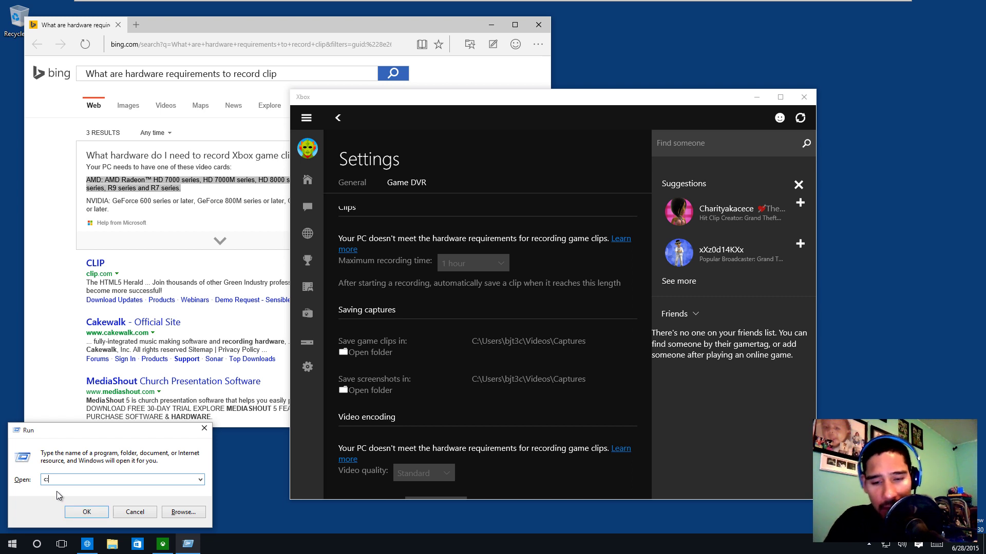
pyautogui.write('\\users')
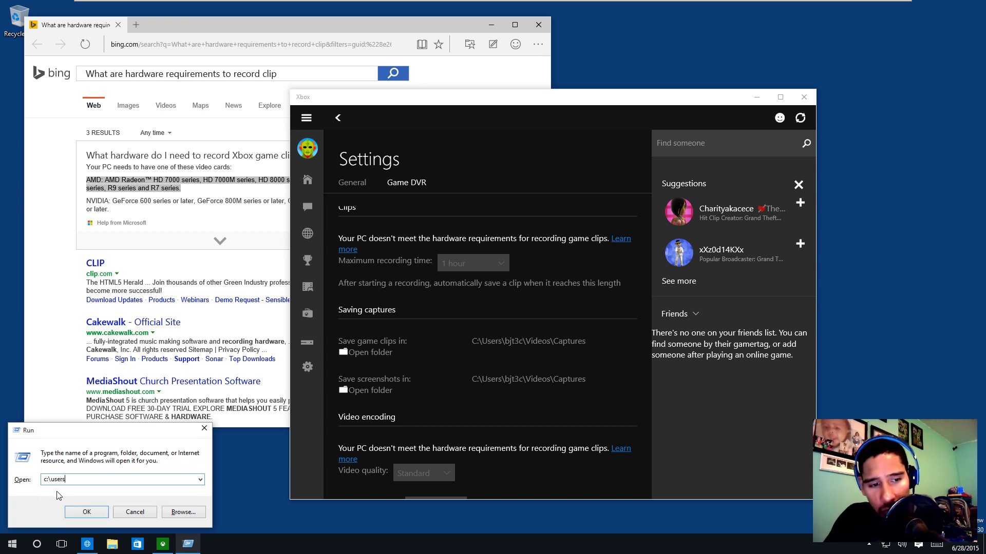
pyautogui.write('\\bjt')
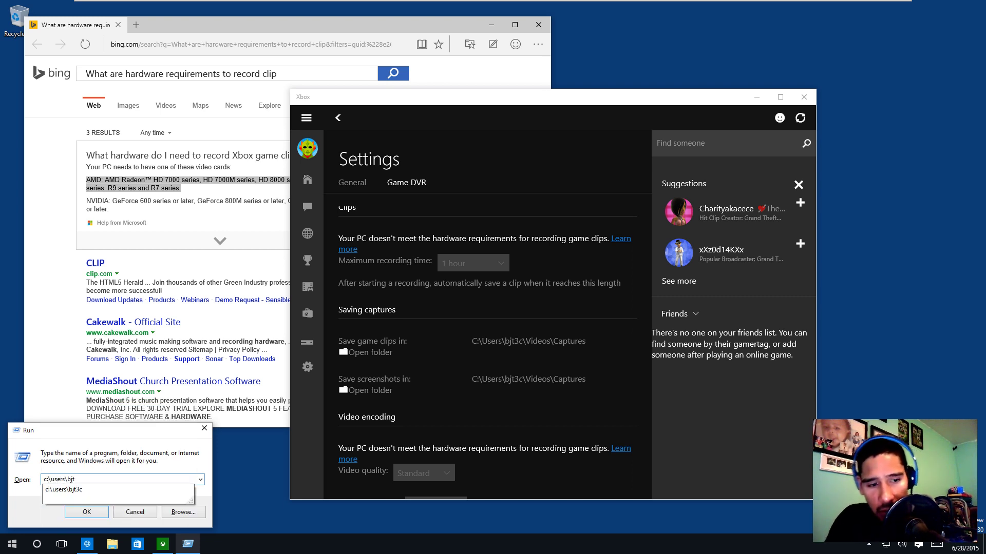
pyautogui.press('BackSpace')
pyautogui.press('BackSpace')
pyautogui.press('BackSpace')
pyautogui.press('Escape')
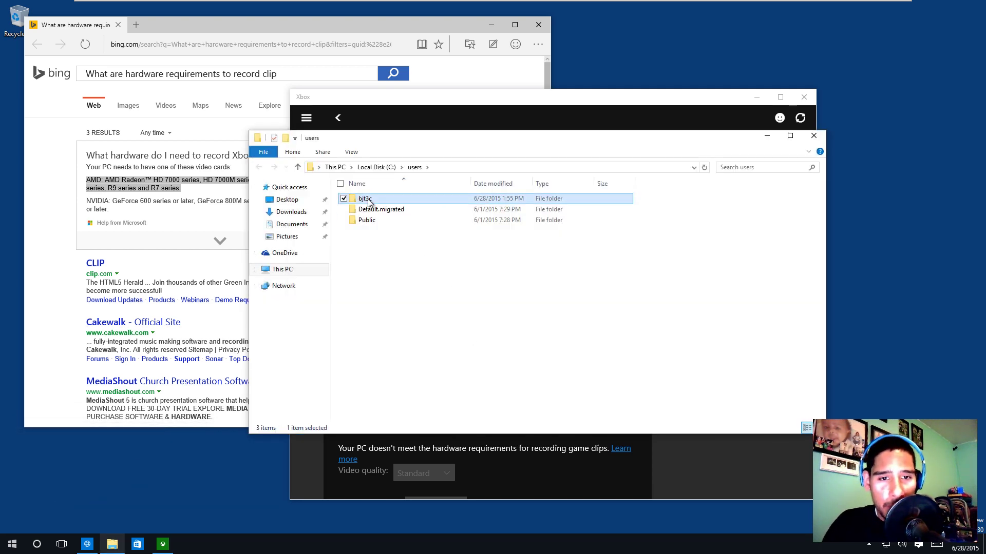
# Step: Browse from the user's profile folder into Videos\Captures and select the Minion Rush screenshot file
pyautogui.doubleClick(365, 200)
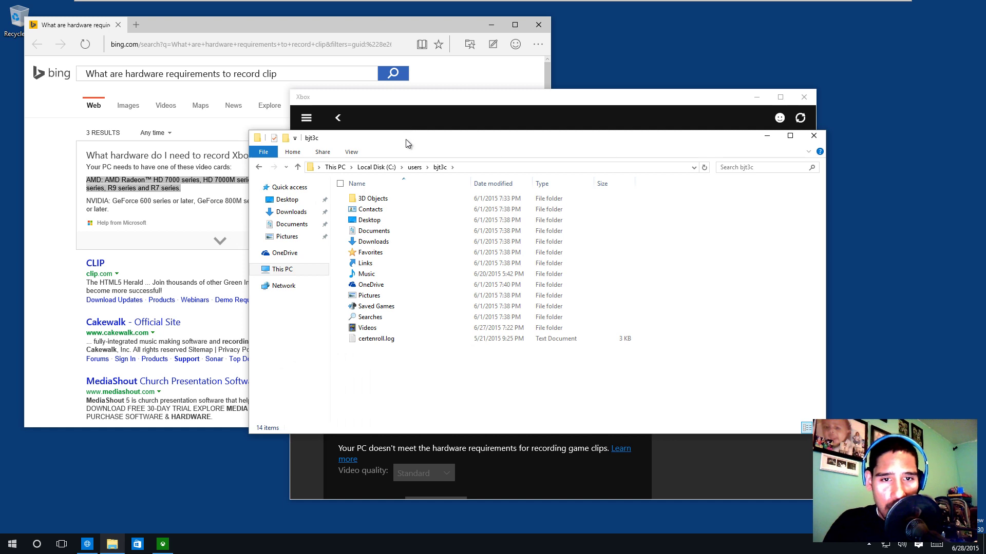
pyautogui.moveTo(410, 141); pyautogui.dragTo(441, 99)
pyautogui.doubleClick(398, 286)
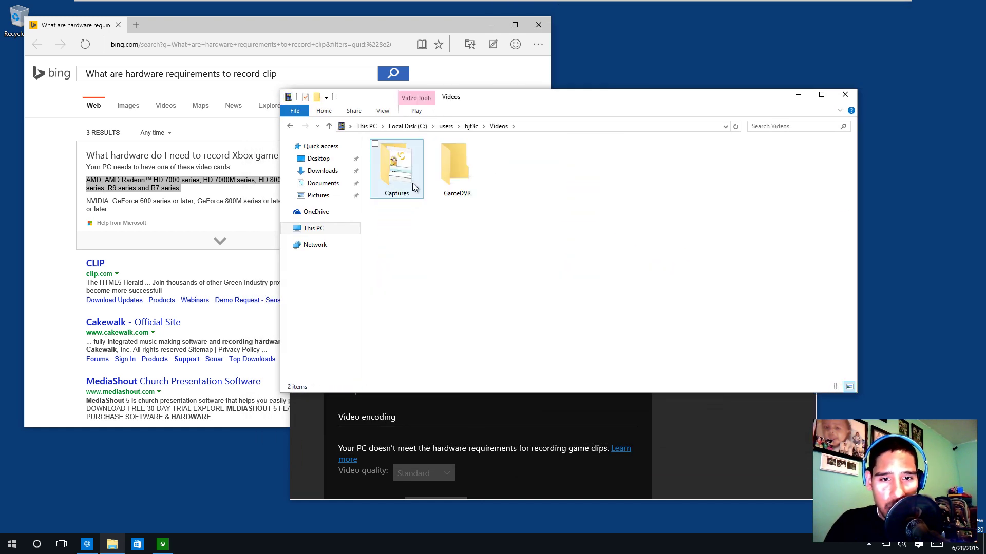
pyautogui.click(401, 177)
pyautogui.doubleClick(400, 177)
pyautogui.click(405, 174)
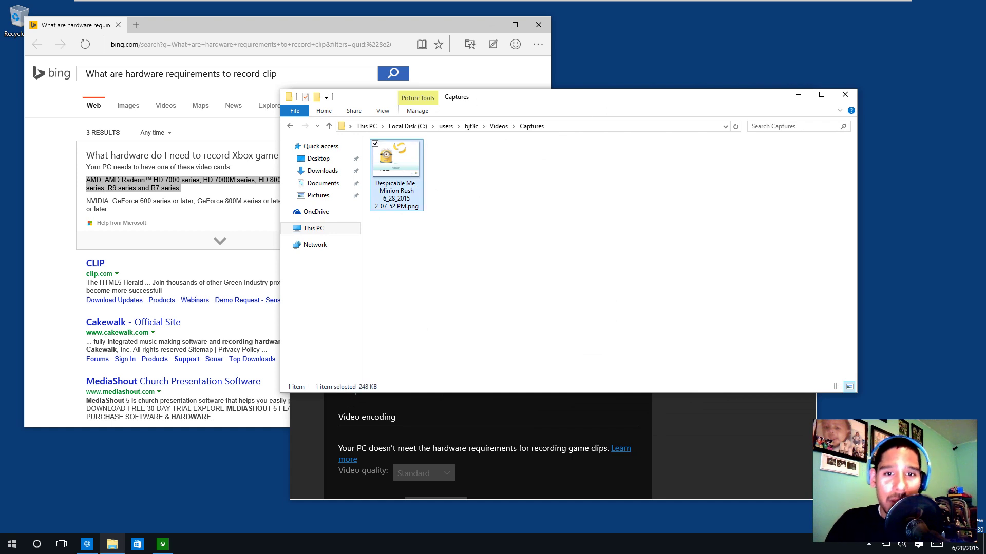
# Step: Rearrange the File Explorer and Xbox windows and bring the Captures folder to the front
pyautogui.moveTo(565, 97); pyautogui.dragTo(639, 160)
pyautogui.moveTo(529, 91); pyautogui.dragTo(373, 70)
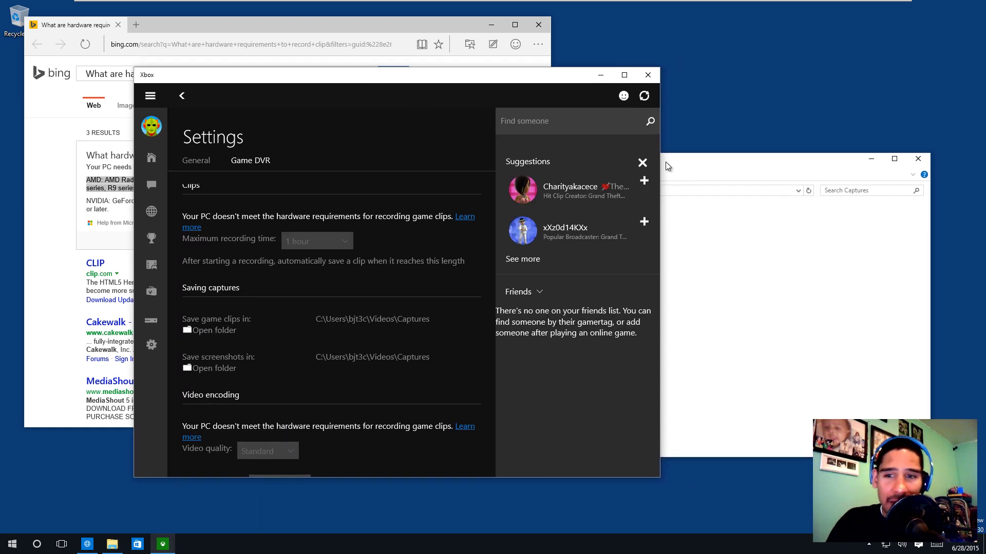
pyautogui.click(666, 163)
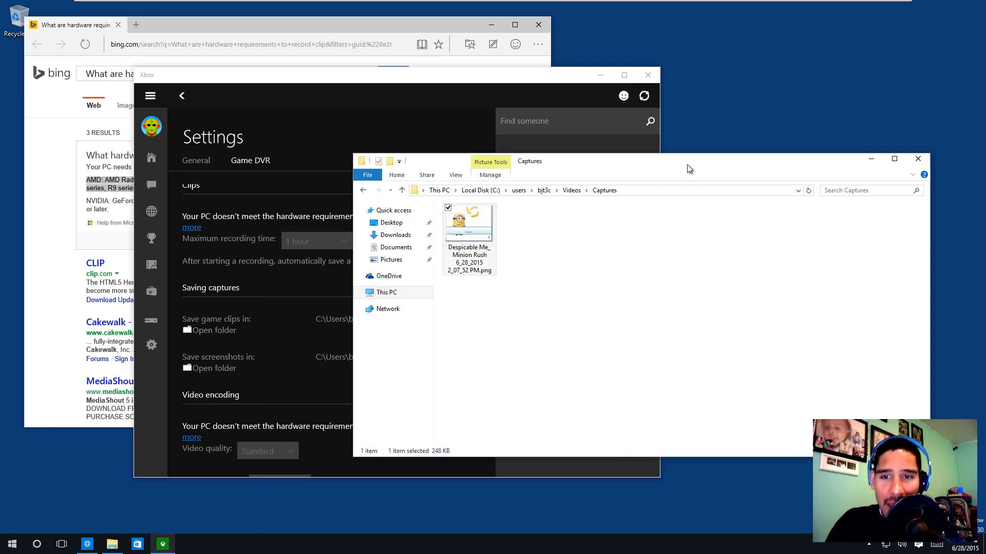
# Step: Return to the Videos folder and open the GameDVR folder
pyautogui.click(571, 191)
pyautogui.doubleClick(538, 234)
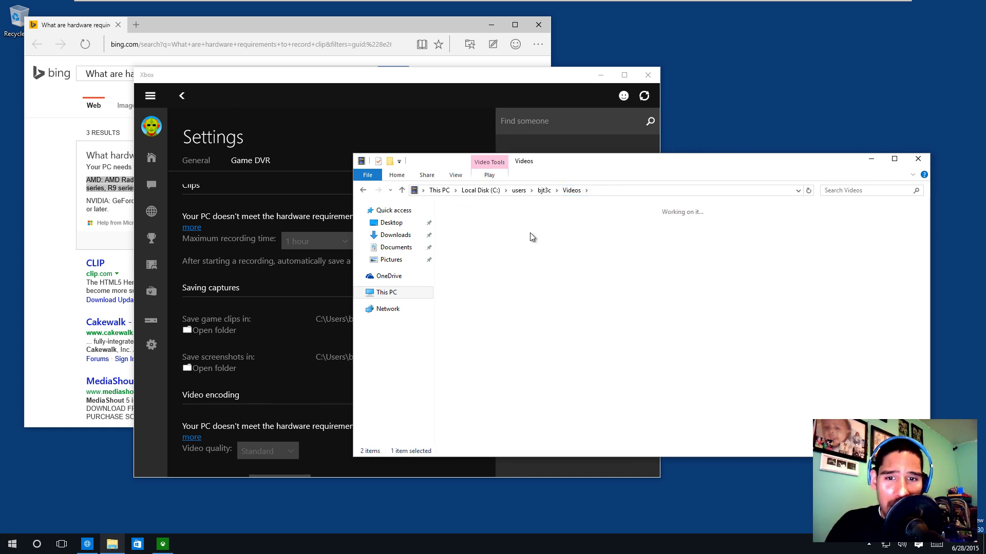